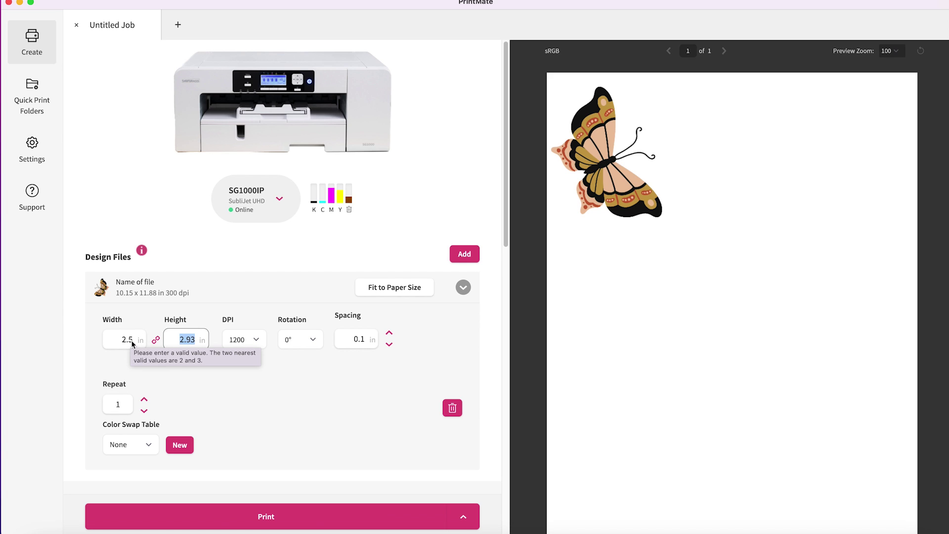
# Unlink the butterfly design's width and height, and link them again
pyautogui.click(157, 345)
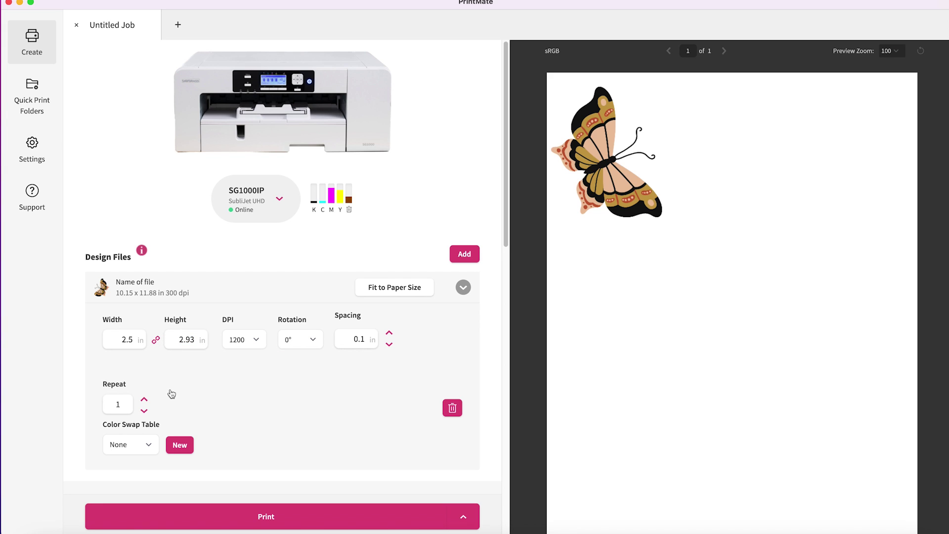
pyautogui.click(157, 341)
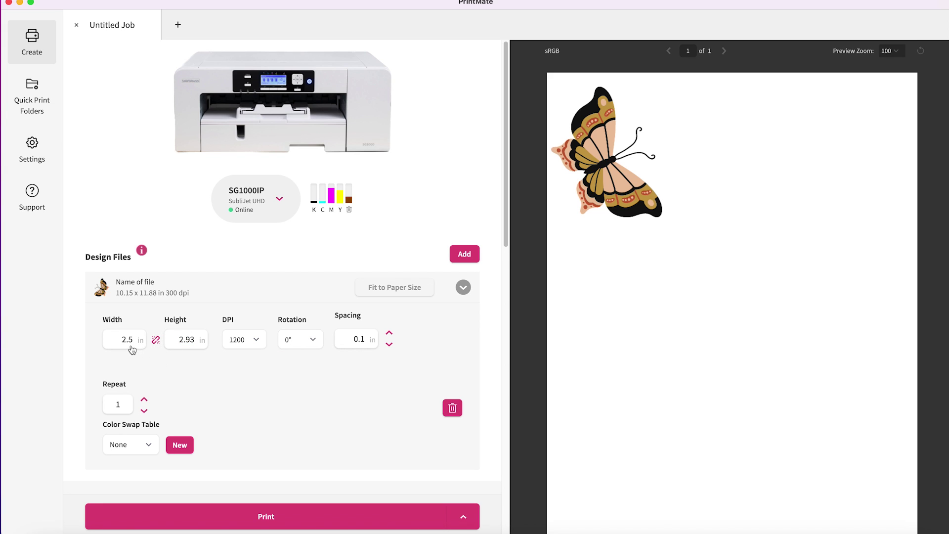
pyautogui.click(159, 343)
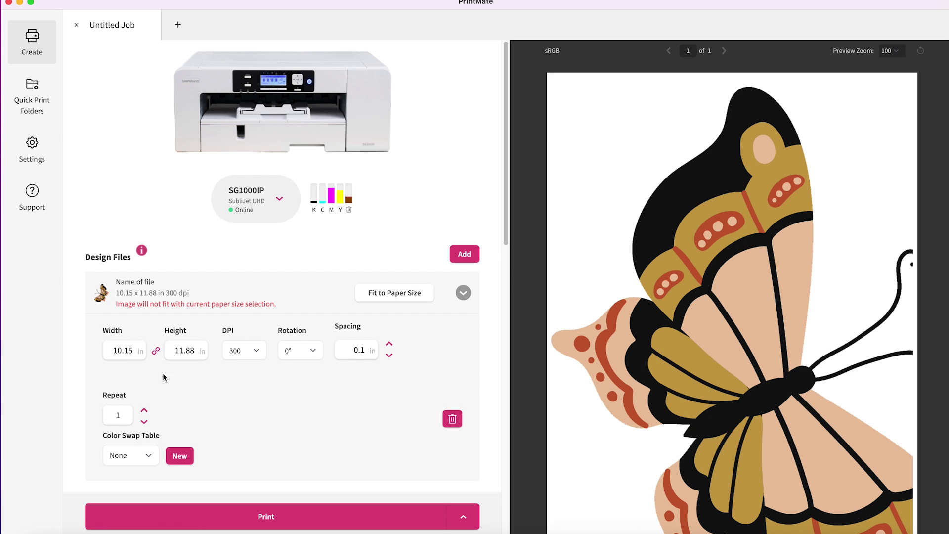
# Set the butterfly design's width to 2.5 in with linked height and its repeat count to 3
pyautogui.moveTo(136, 355); pyautogui.dragTo(97, 350)
pyautogui.write('2.5')
pyautogui.press('Tab')
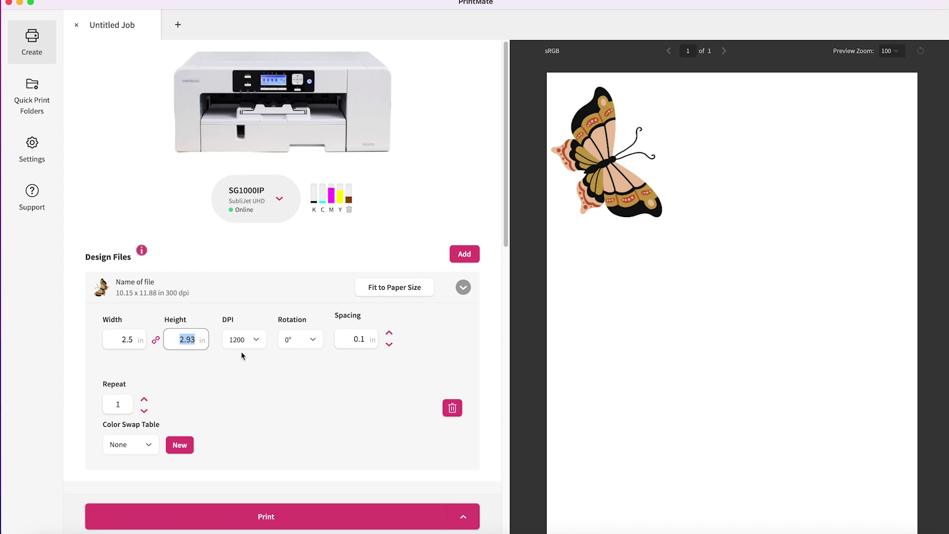
pyautogui.click(144, 400)
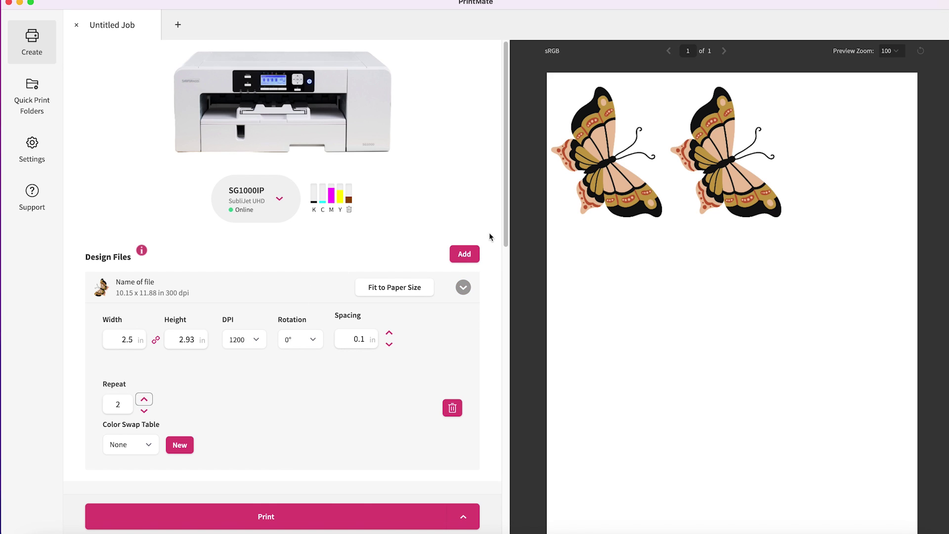
pyautogui.click(144, 399)
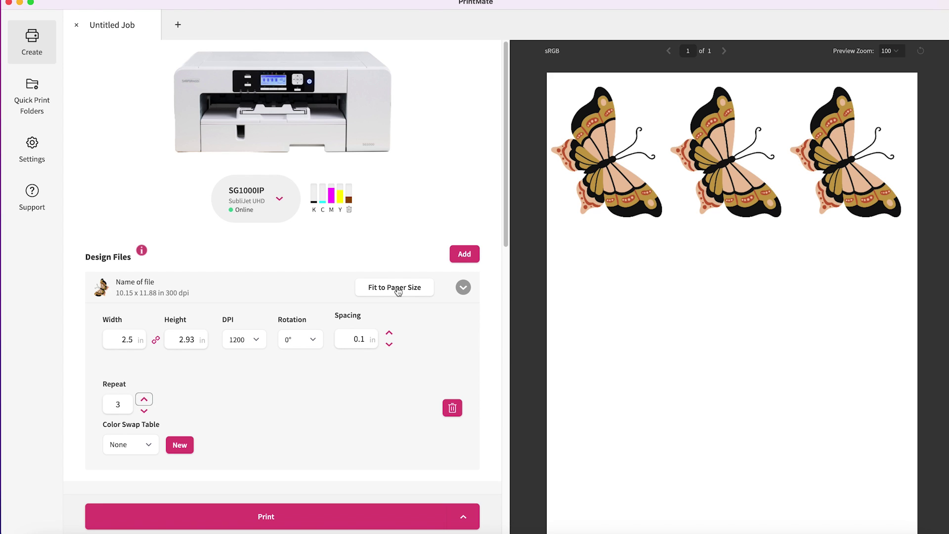
# Add butterfly2.png from the test files folder as a second design in the job
pyautogui.click(457, 260)
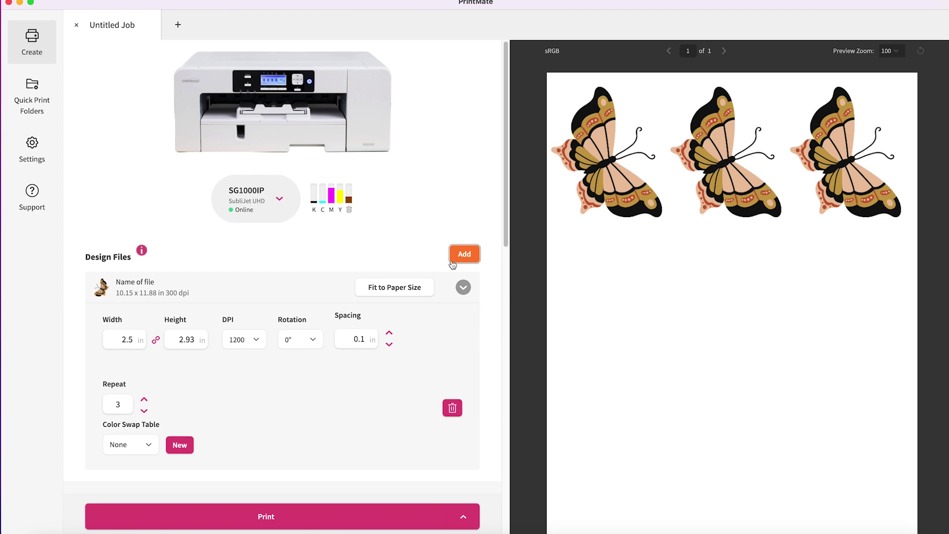
pyautogui.scroll(-5, 490, 281)
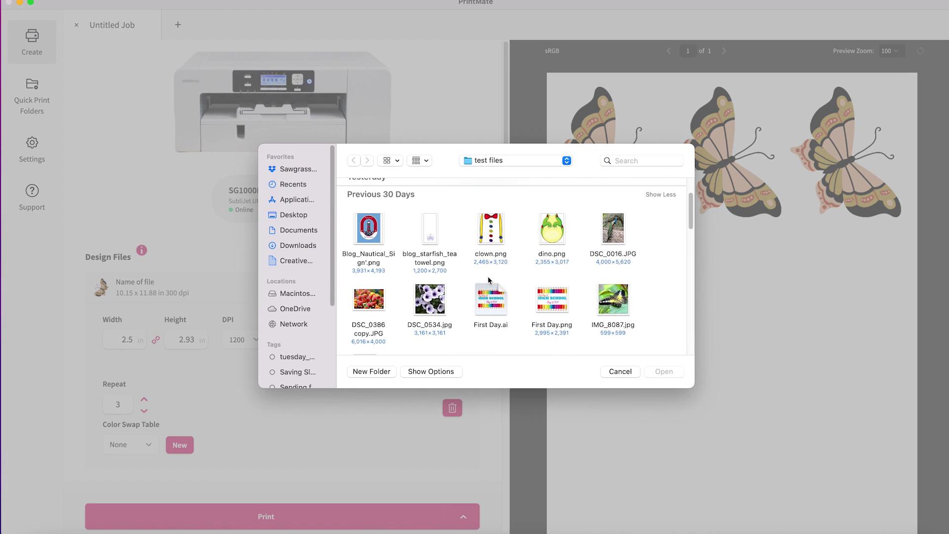
pyautogui.scroll(-10, 488, 280)
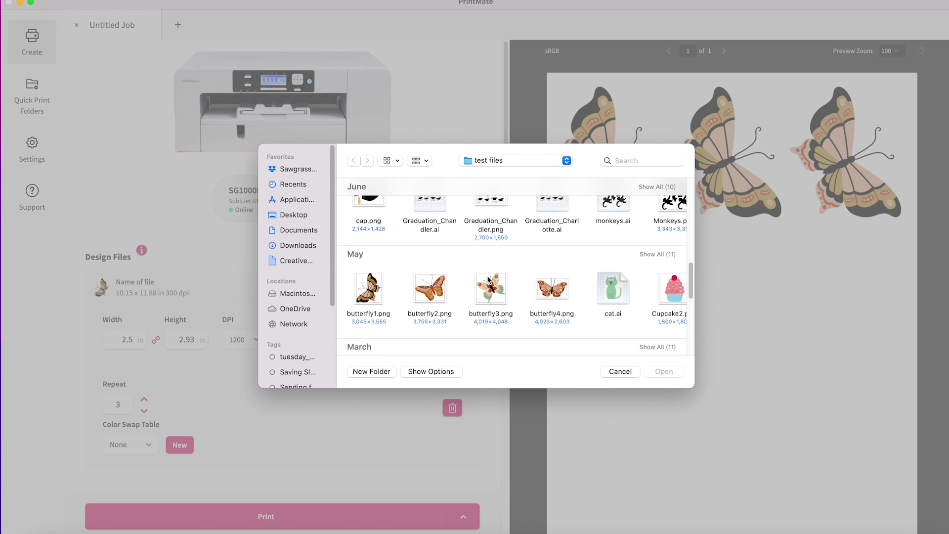
pyautogui.click(433, 275)
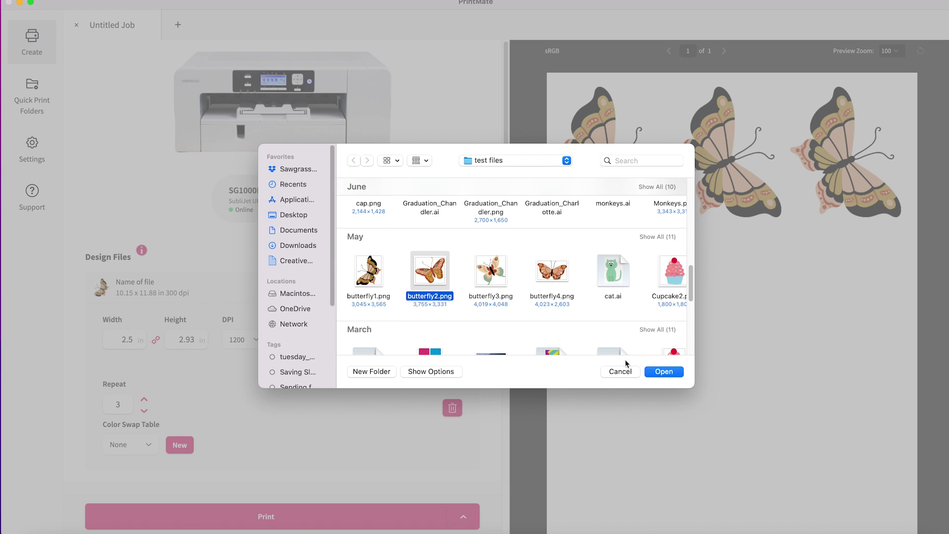
pyautogui.click(662, 372)
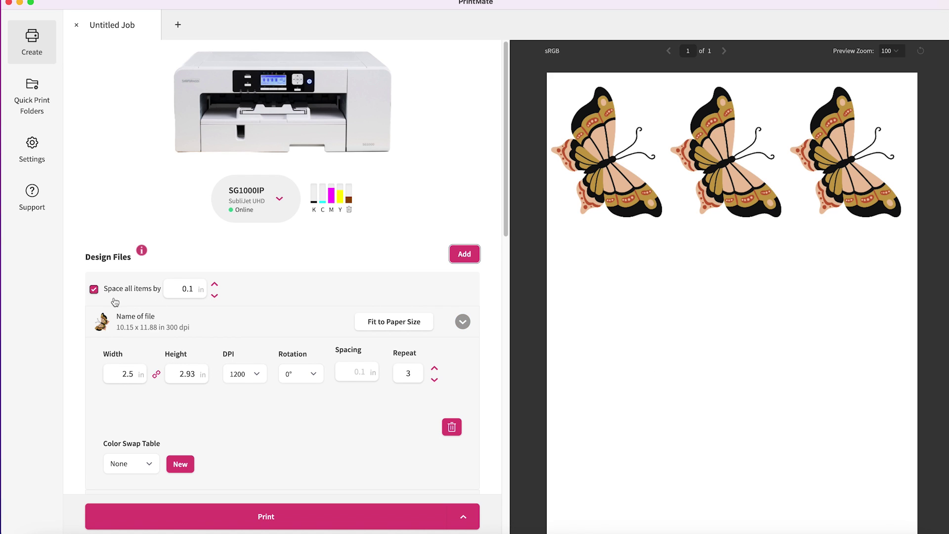
# Set the second butterfly design's width to 2.5 in with linked height and its repeat count to 3
pyautogui.scroll(-5, 357, 316)
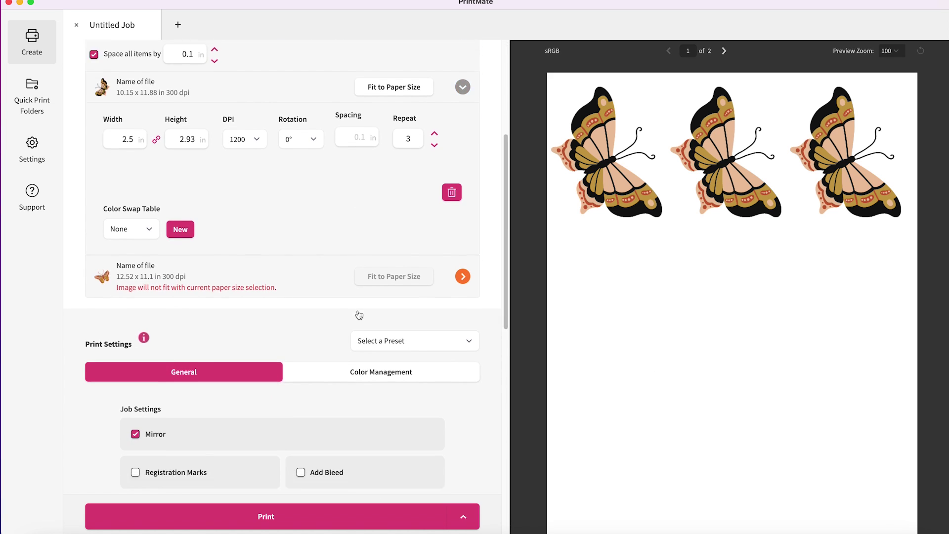
pyautogui.scroll(-2, 356, 316)
pyautogui.scroll(1, 267, 227)
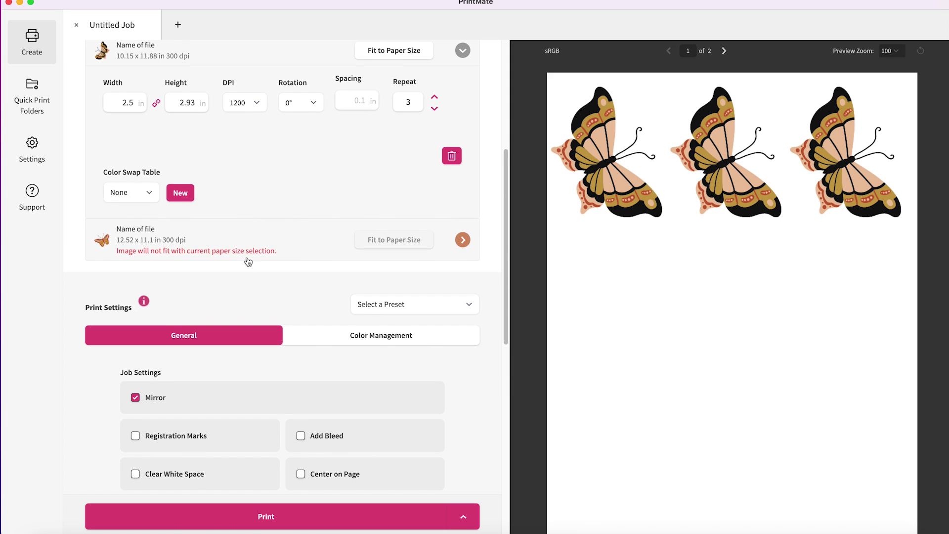
pyautogui.click(463, 242)
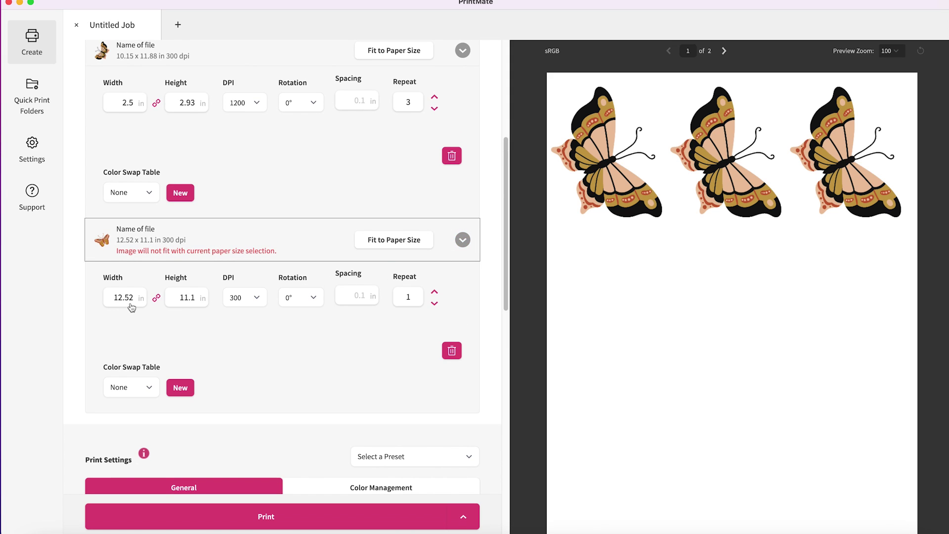
pyautogui.moveTo(133, 299); pyautogui.dragTo(93, 295)
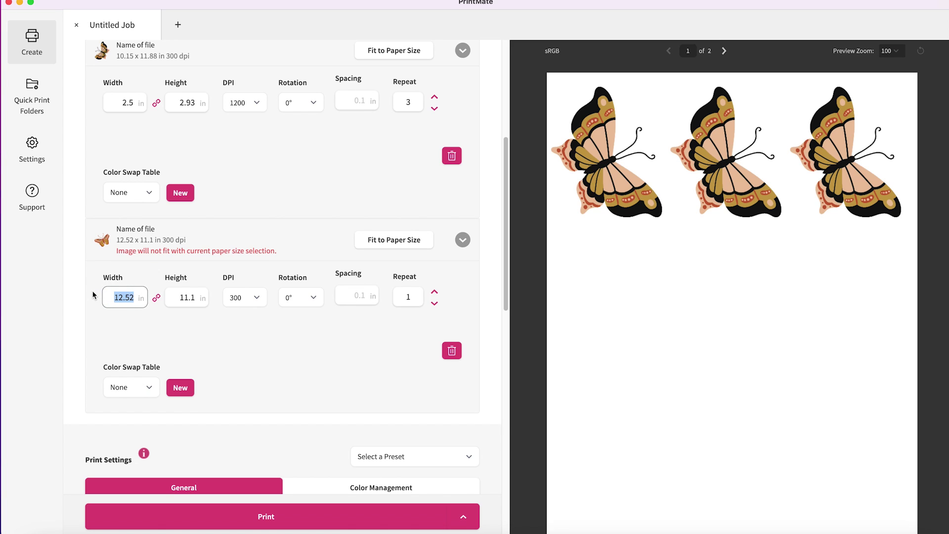
pyautogui.write('2.5')
pyautogui.press('Tab')
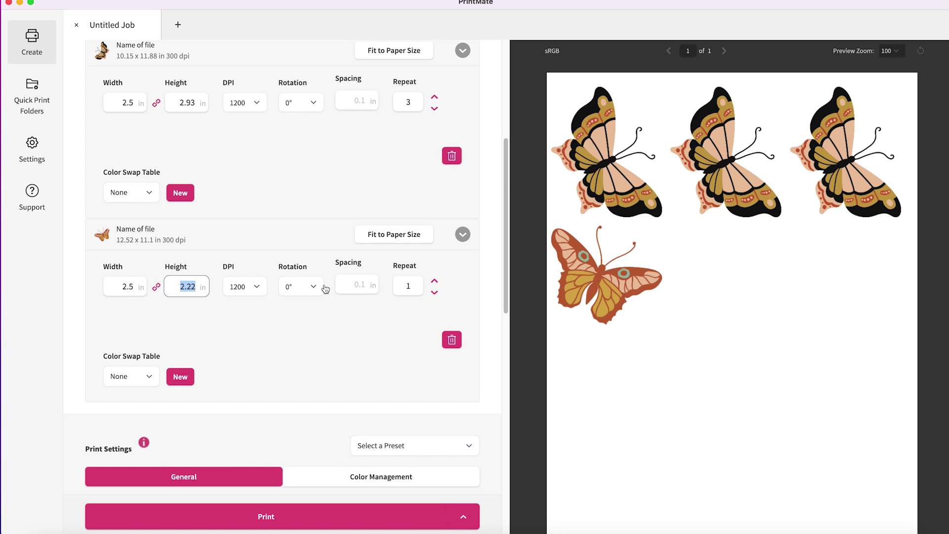
pyautogui.click(435, 285)
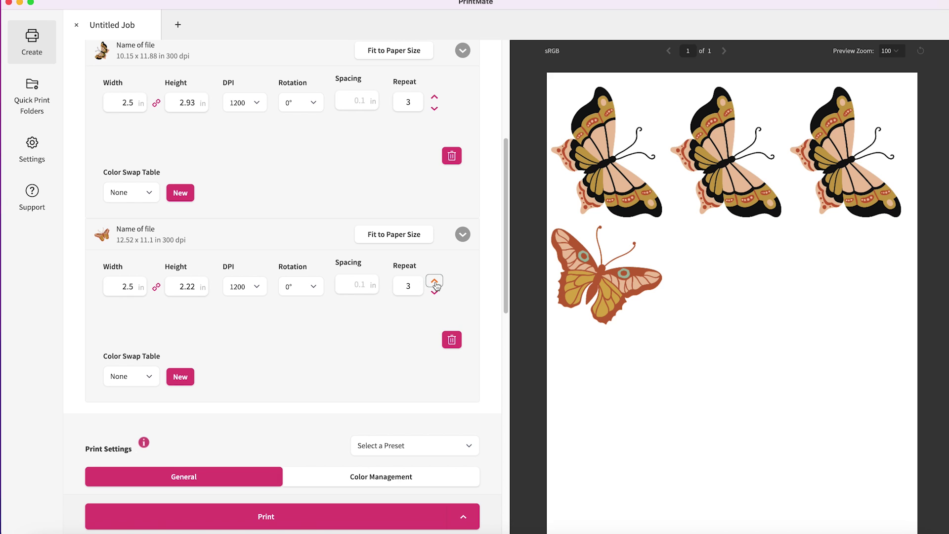
# Turn the shared spacing for all items off and back on
pyautogui.scroll(5, 372, 323)
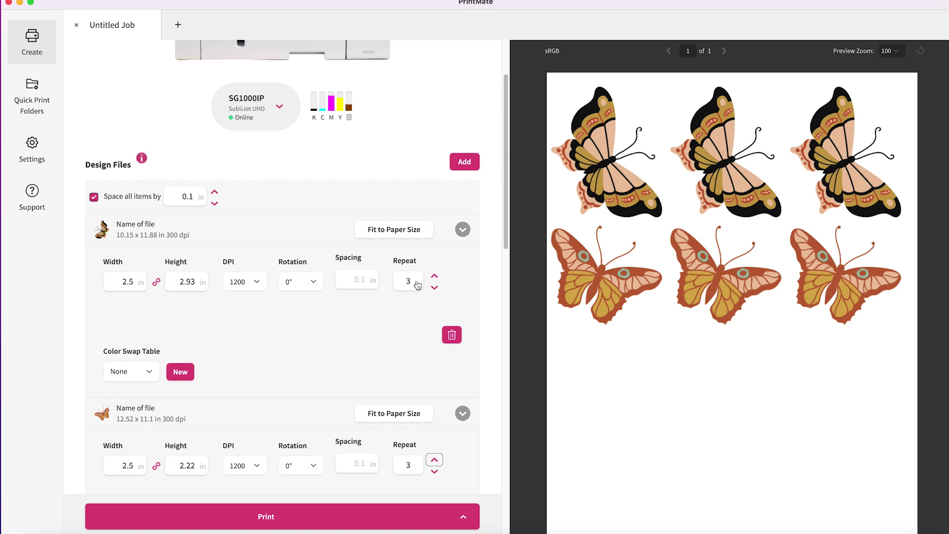
pyautogui.scroll(-3, 341, 331)
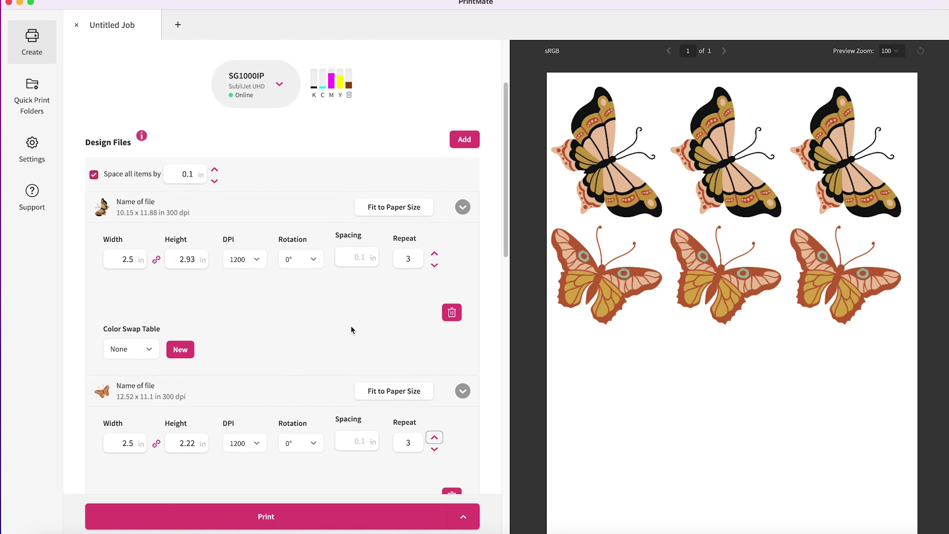
pyautogui.scroll(1, 177, 206)
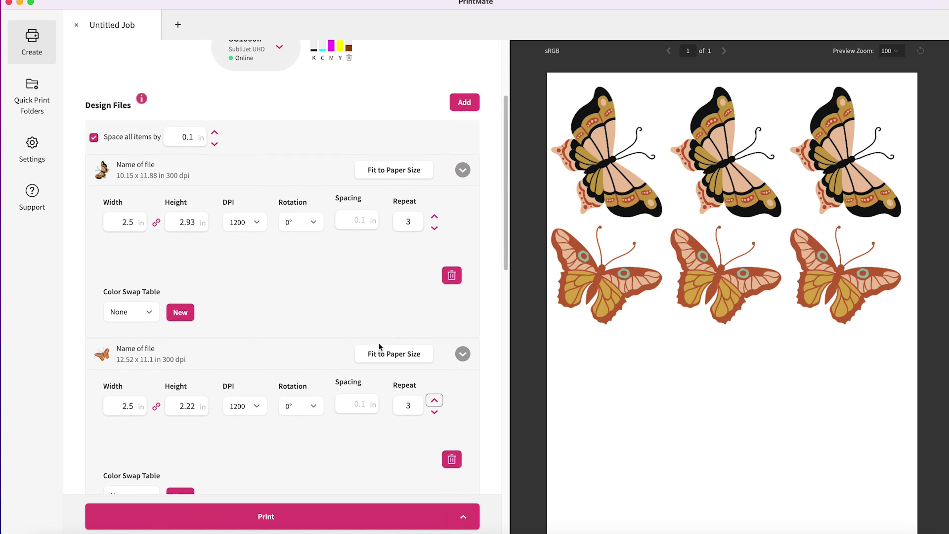
pyautogui.click(93, 143)
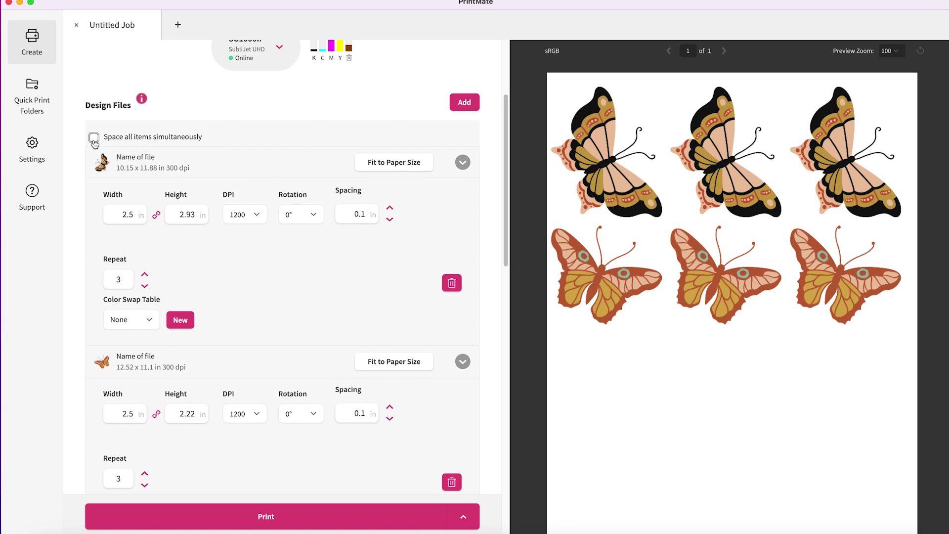
pyautogui.click(93, 141)
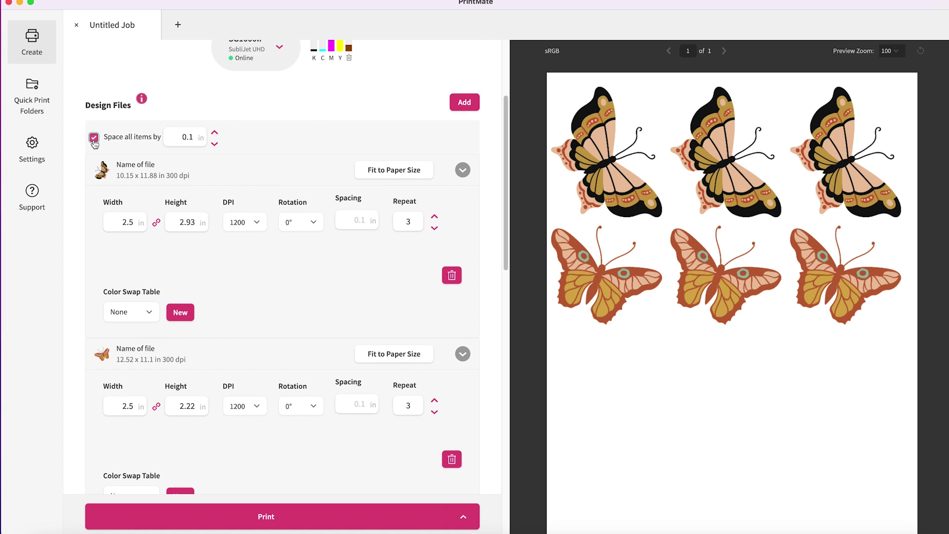
# Increase the shared spacing between all items to 0.4 in
pyautogui.click(214, 133)
pyautogui.click(214, 133)
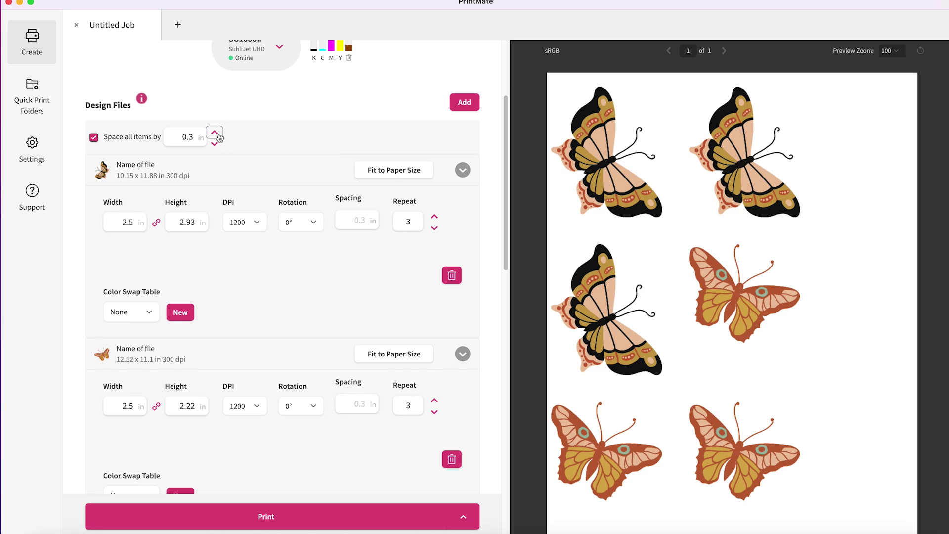
pyautogui.click(214, 133)
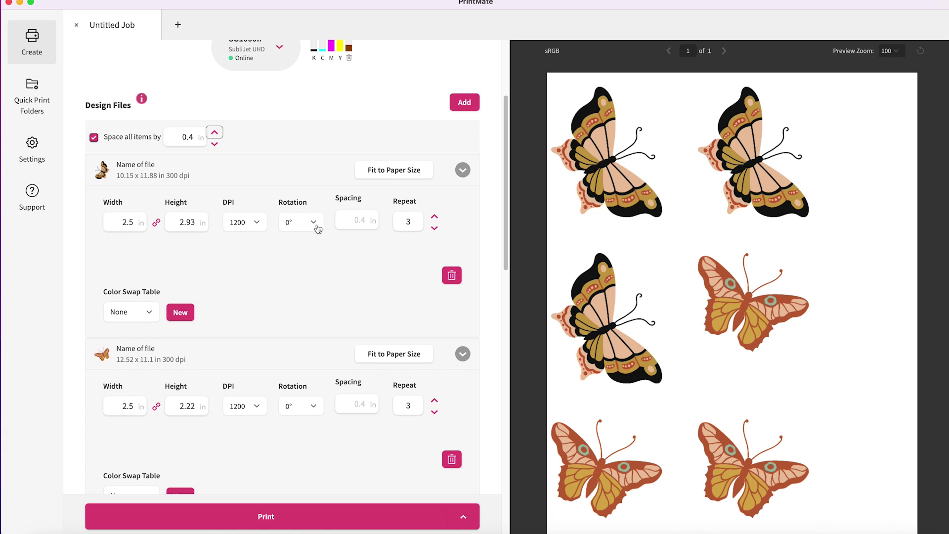
# Set the first butterfly design's rotation to -90°
pyautogui.click(313, 224)
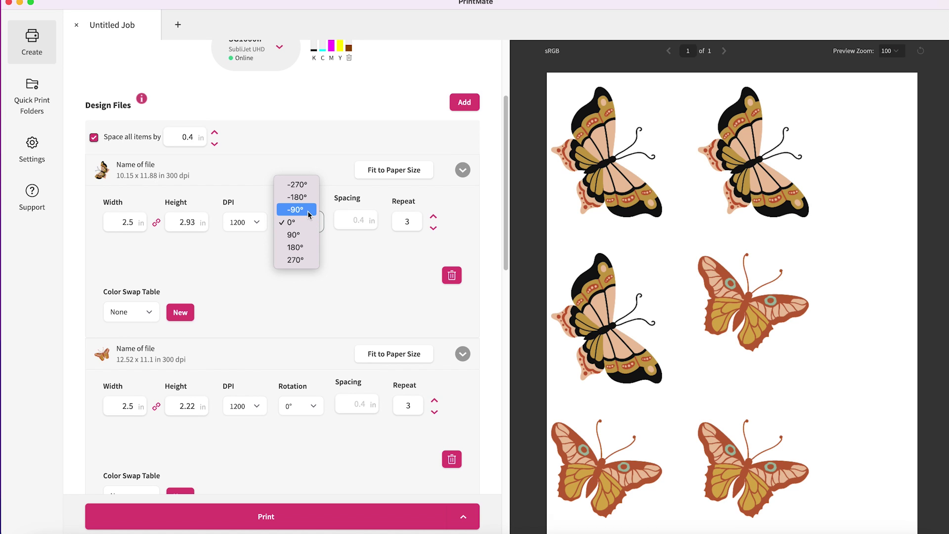
pyautogui.click(308, 213)
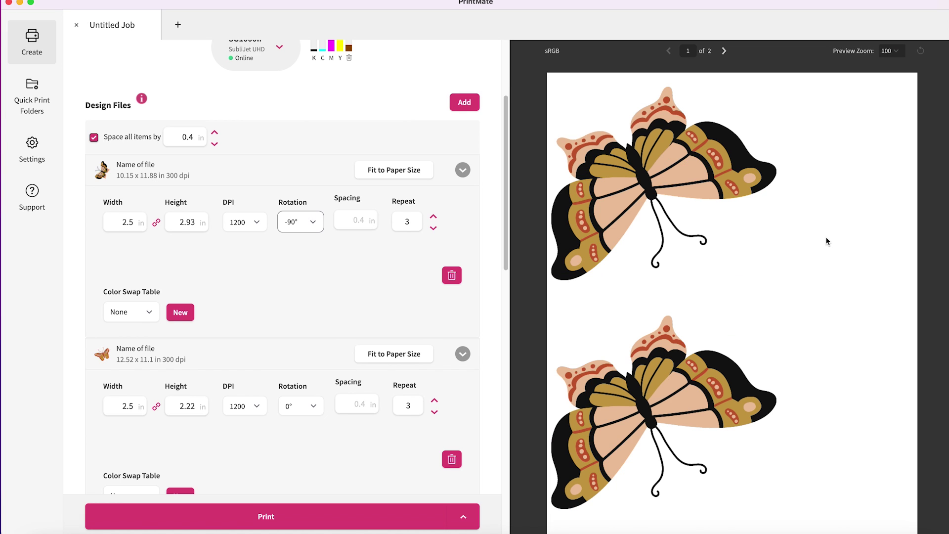
pyautogui.click(313, 226)
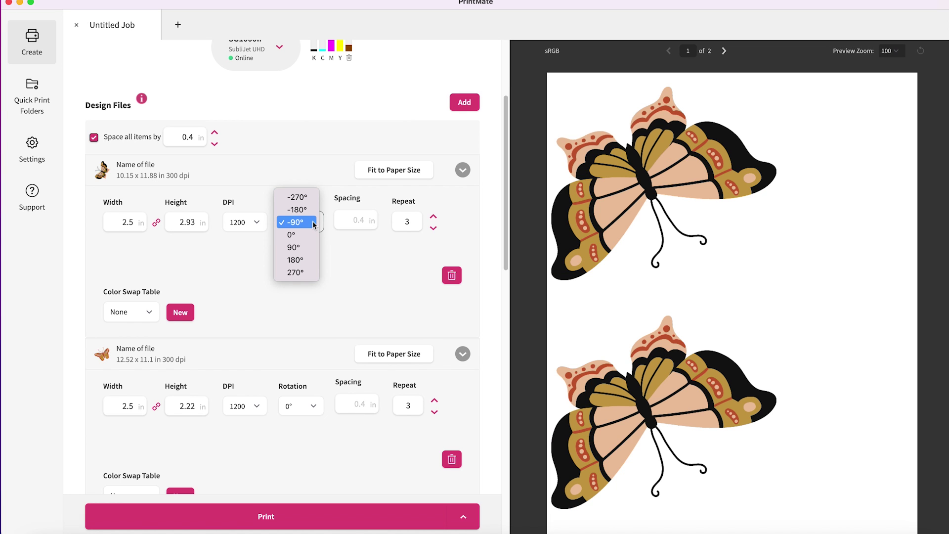
pyautogui.click(295, 235)
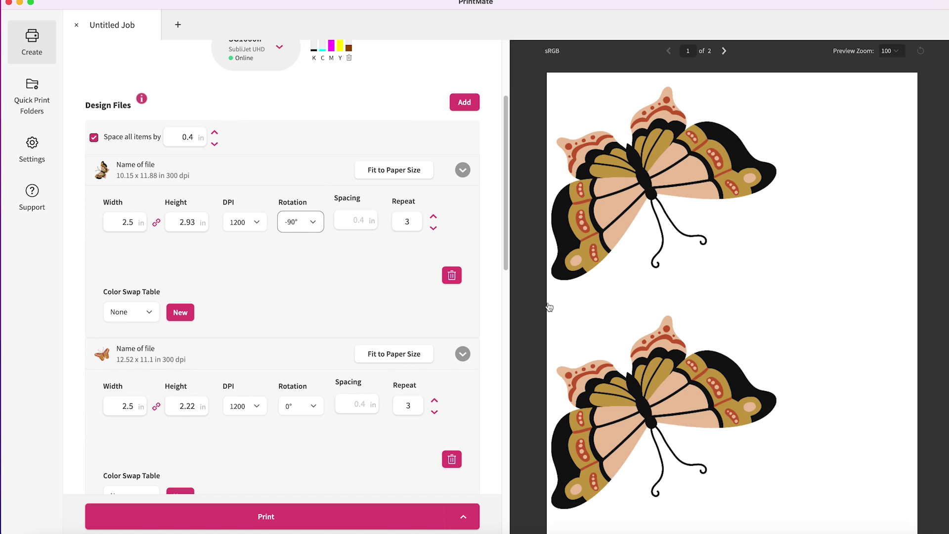